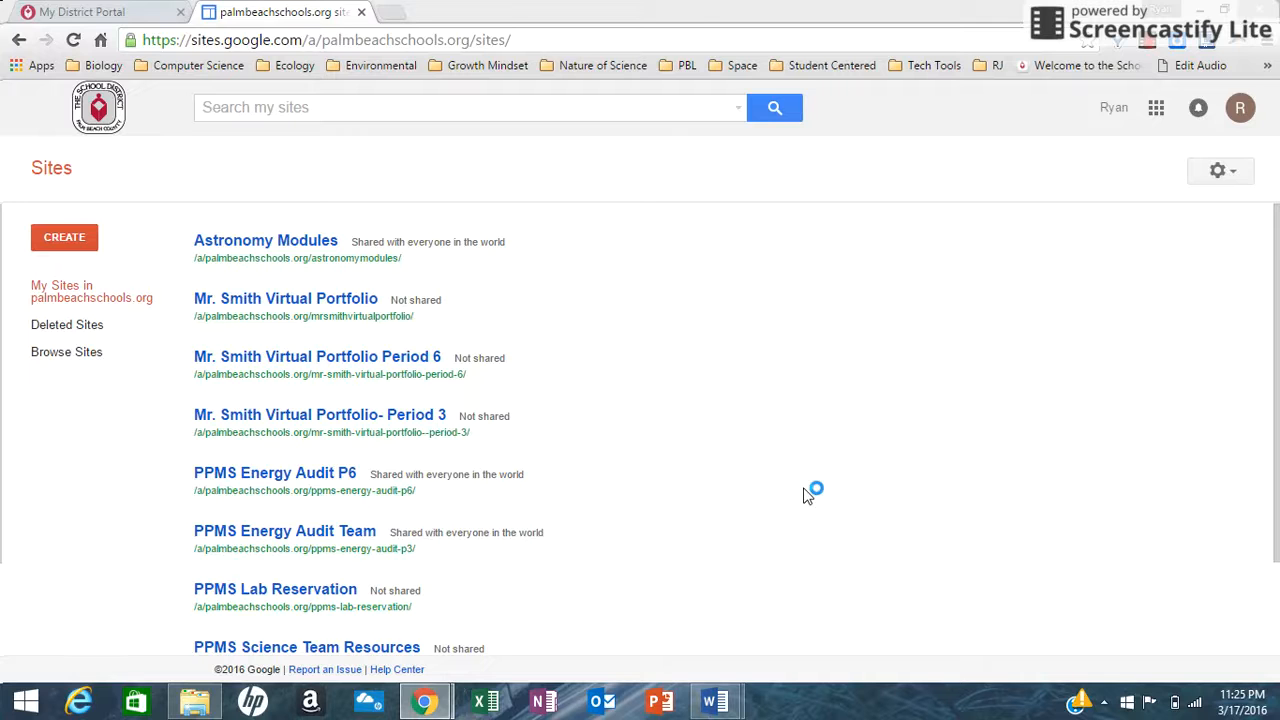
View the sign-in page of the palmbeachschools.org website in a temporary new tab.
left_click(395, 12)
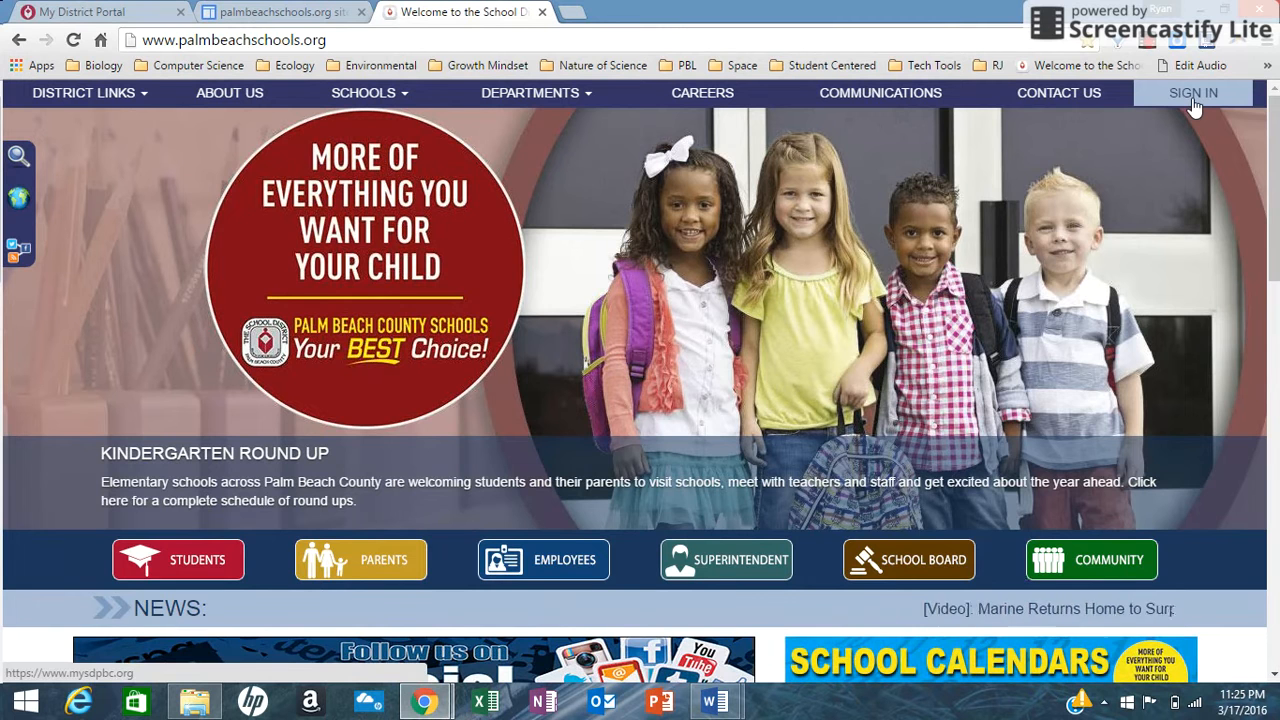
left_click(1193, 100)
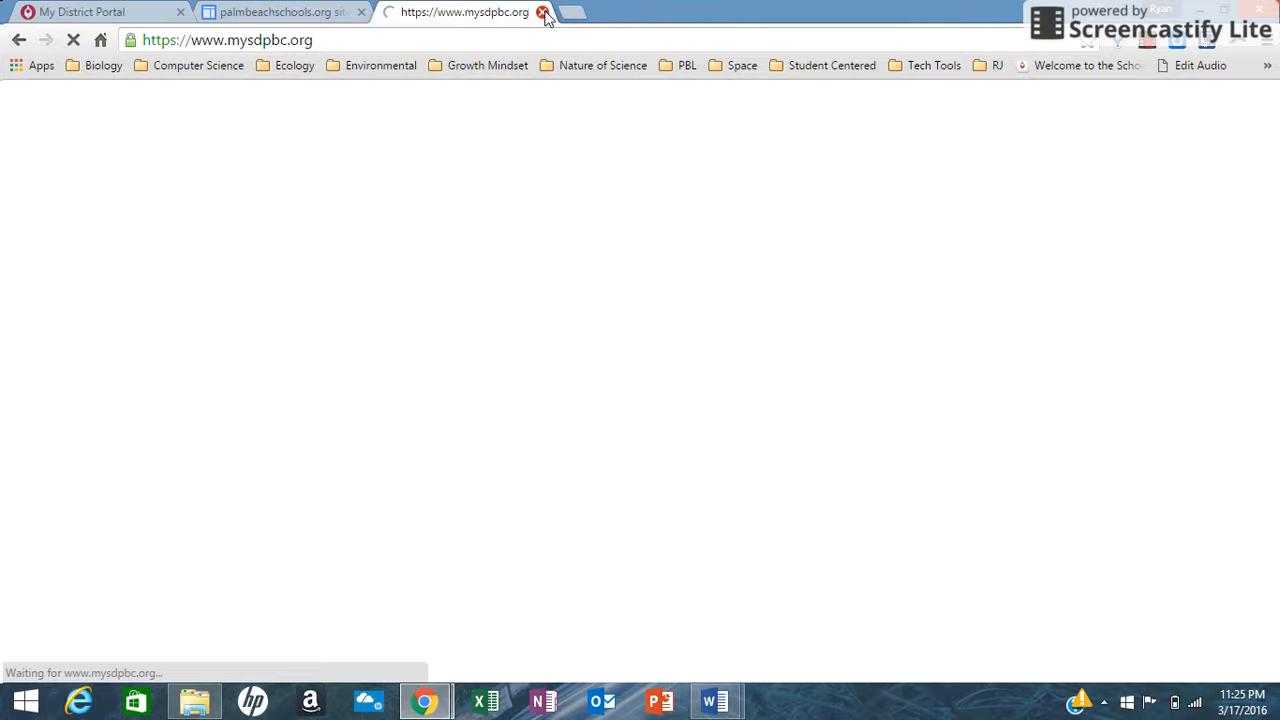
left_click(543, 13)
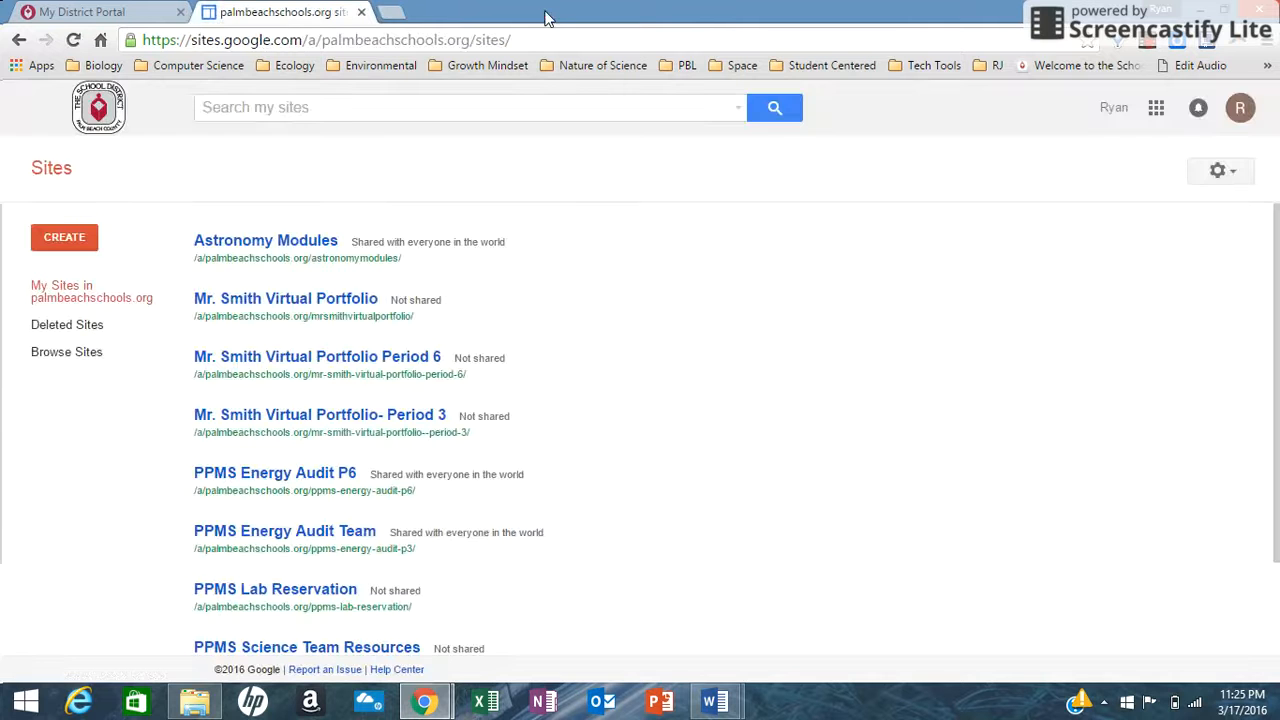
Look over the My District Portal home page and the Google apps list on the Sites page.
left_click(87, 12)
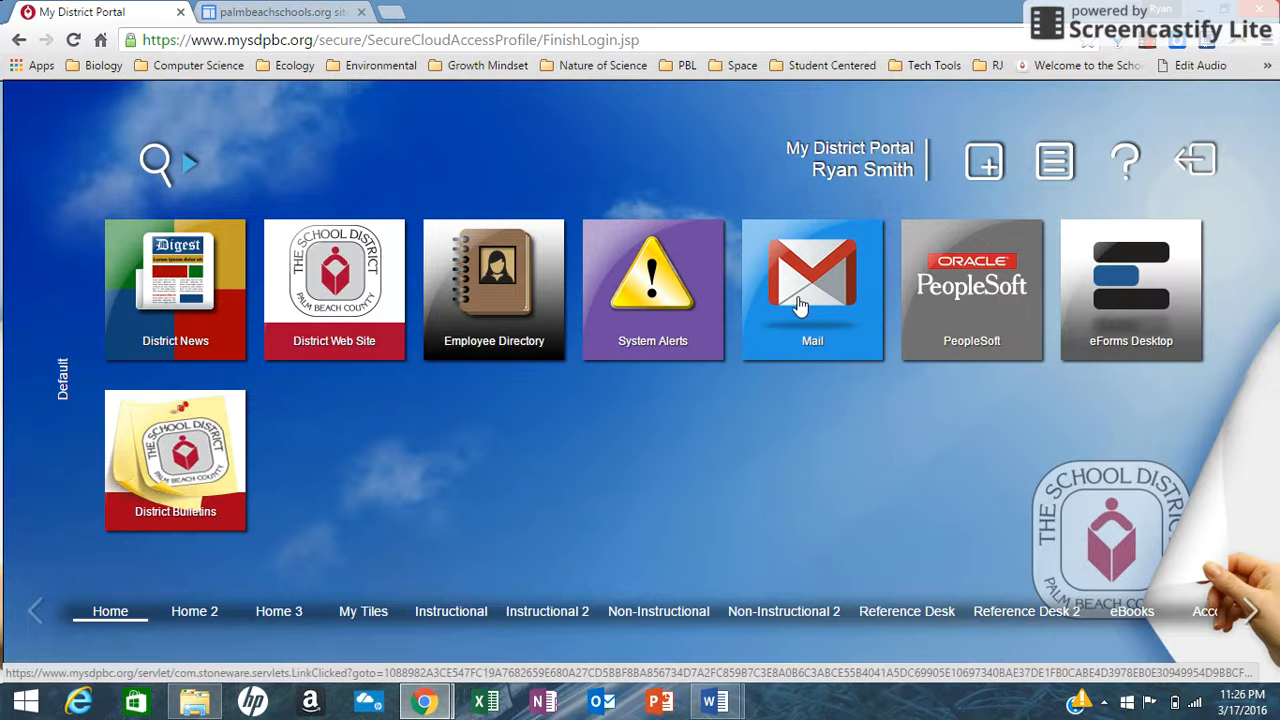
left_click(290, 12)
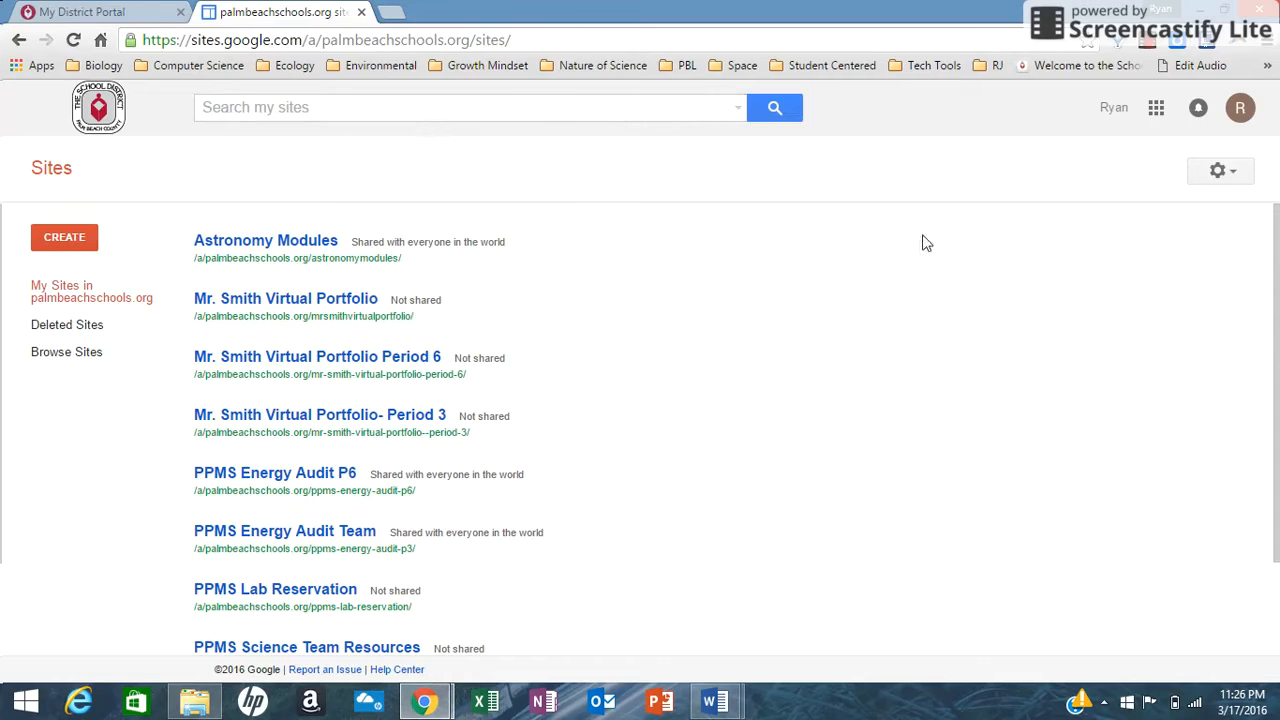
left_click(1158, 112)
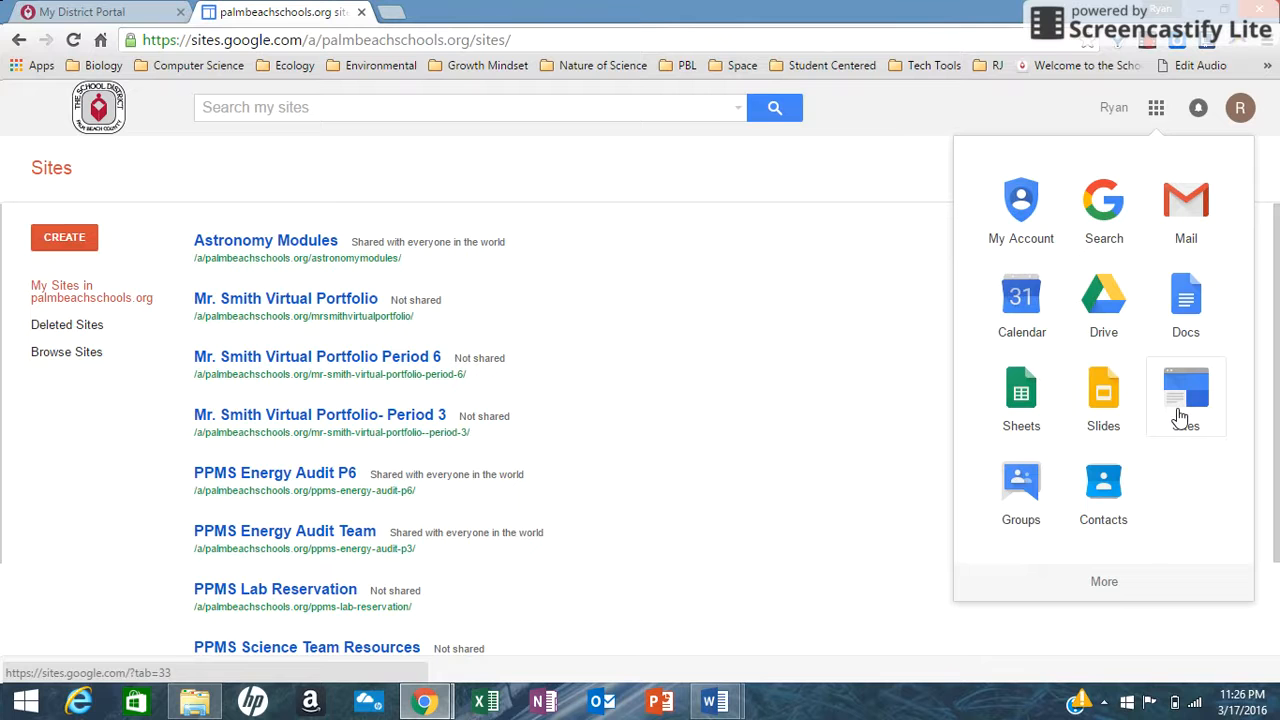
left_click(728, 410)
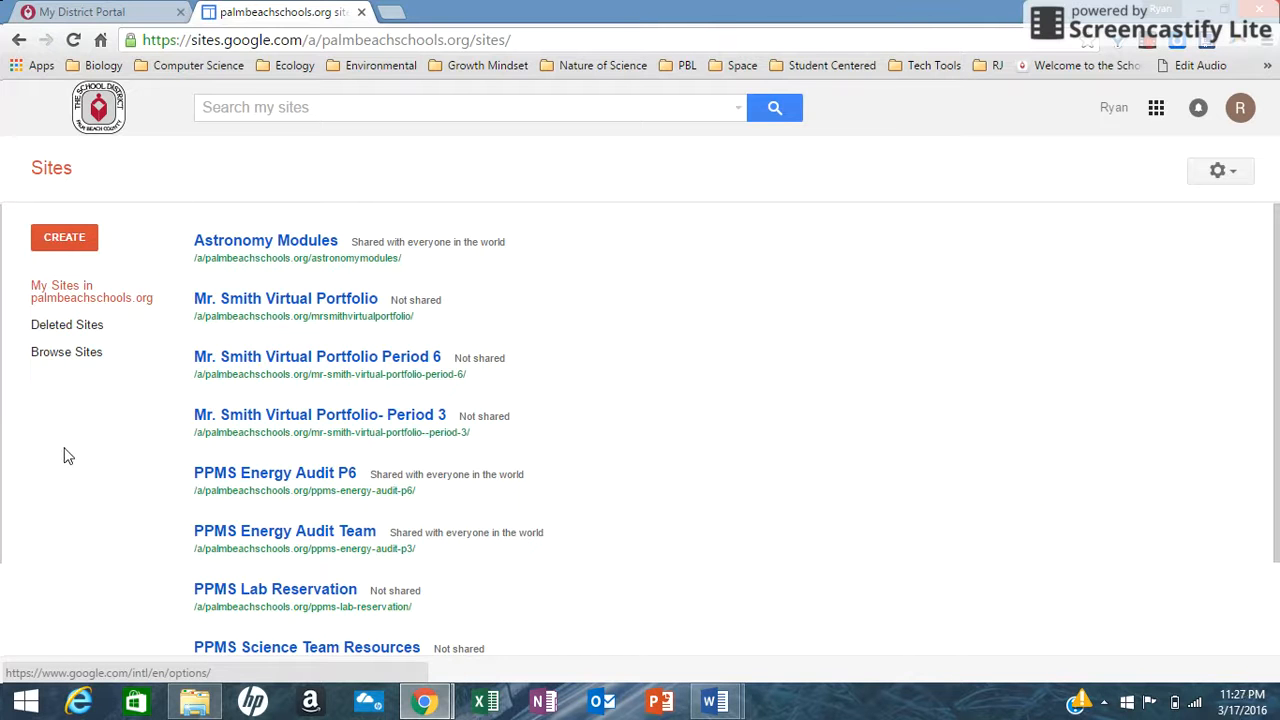
Start a new site from the blank template and name it "Test" followed by the site owner's last name.
left_click(79, 243)
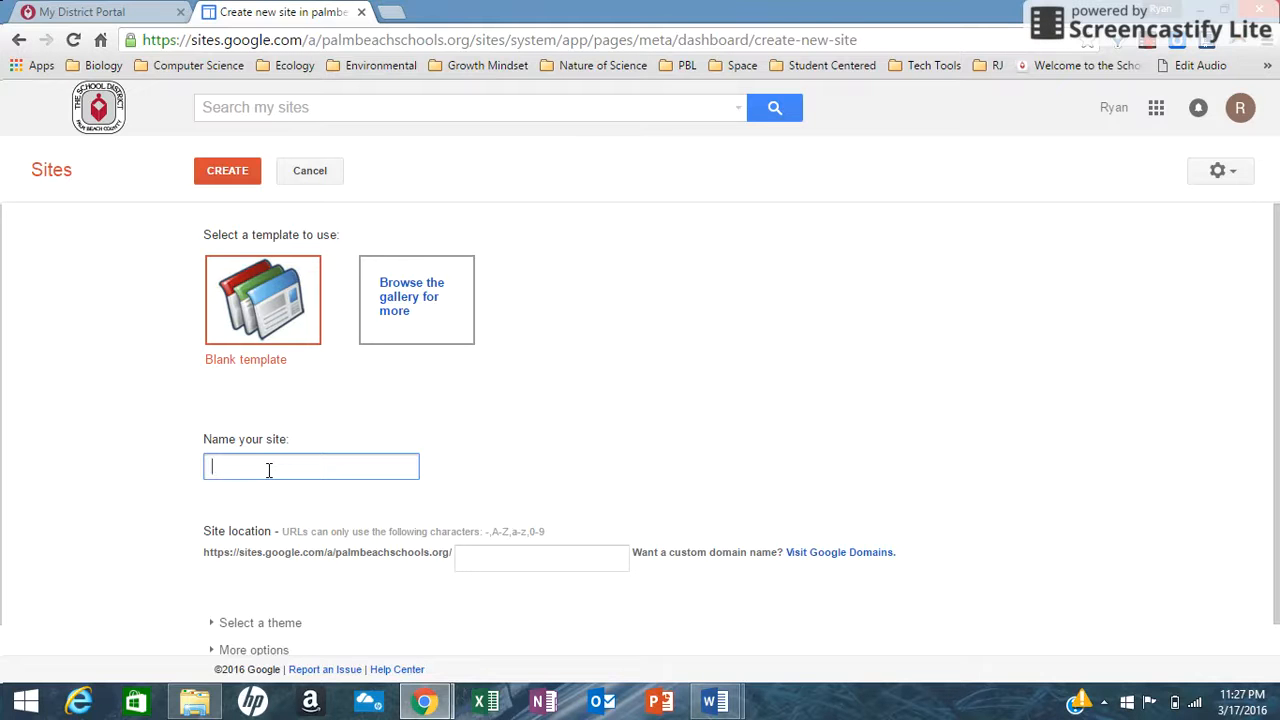
type("Test Smith")
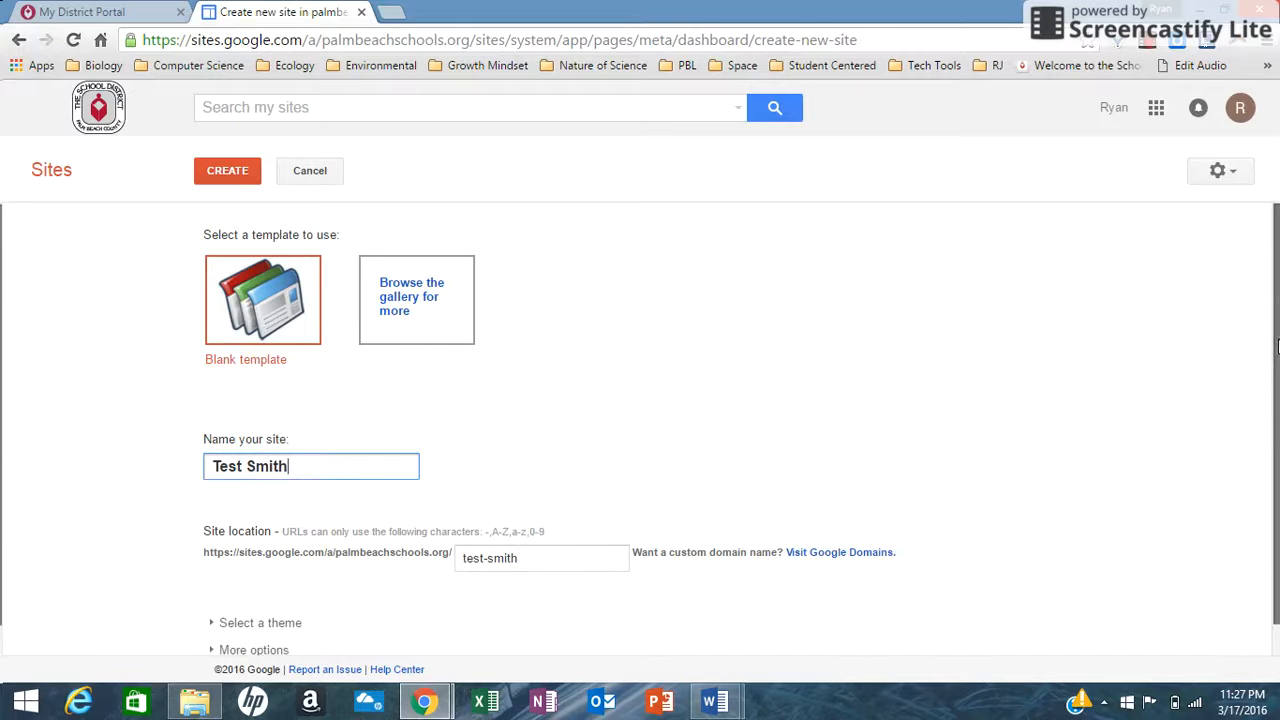
Apply the Slate theme to the new site and create the site.
left_click_drag(1277, 346, 1277, 428)
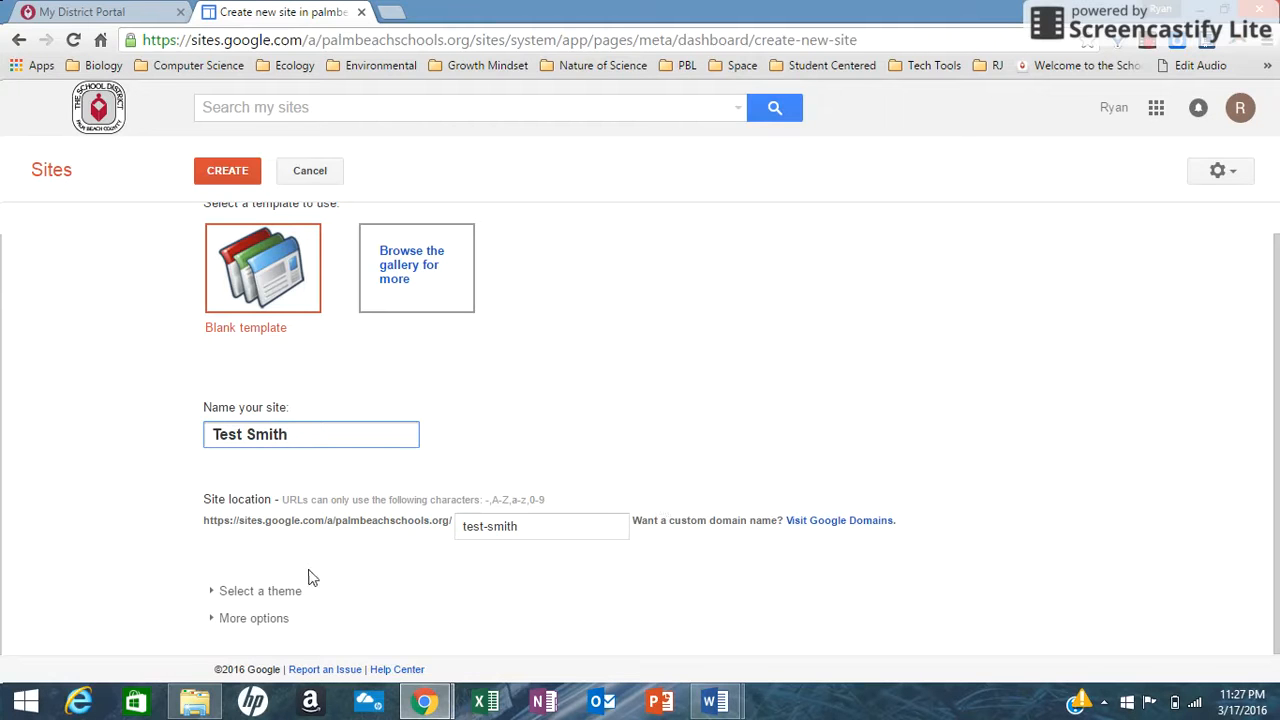
left_click(217, 591)
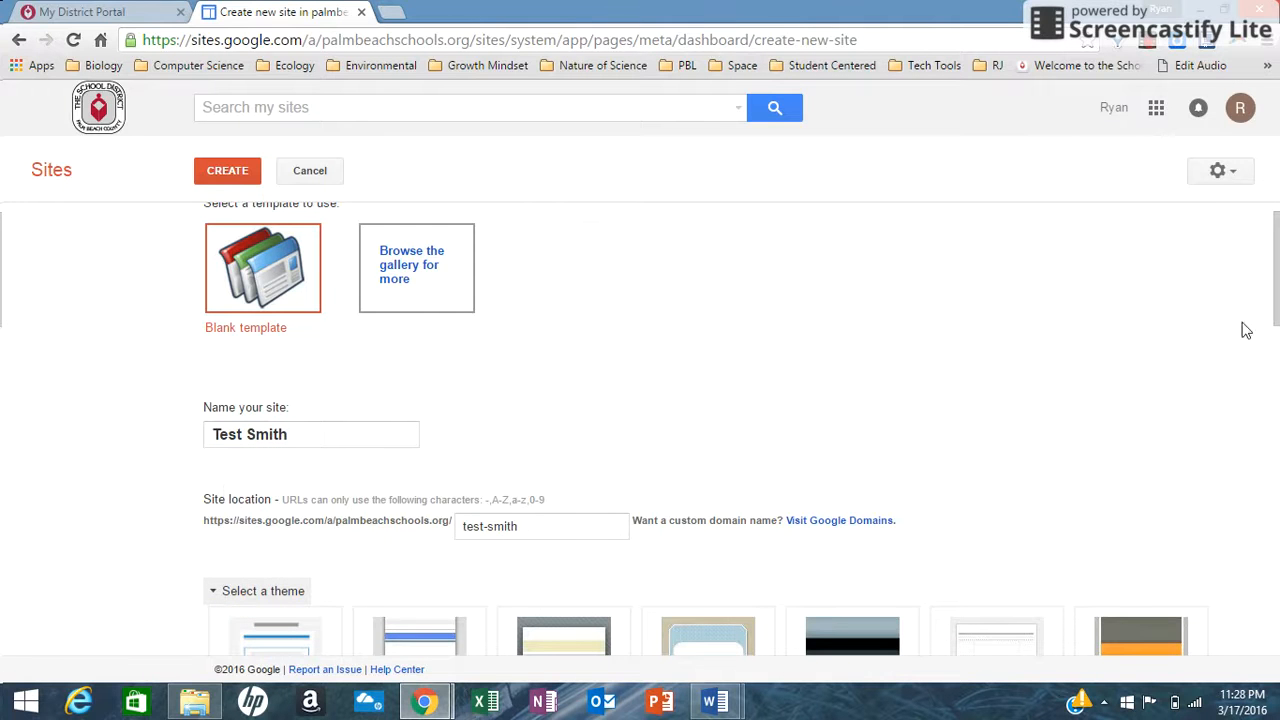
left_click_drag(1276, 312, 1277, 411)
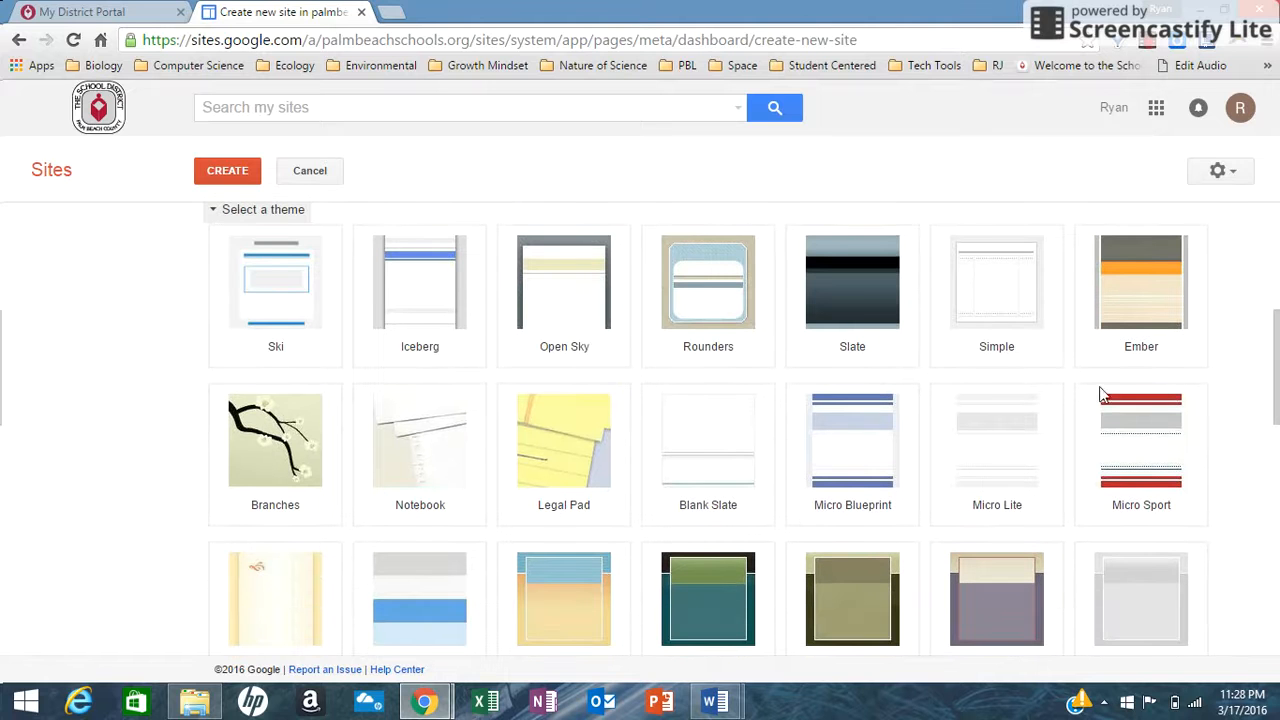
left_click(860, 302)
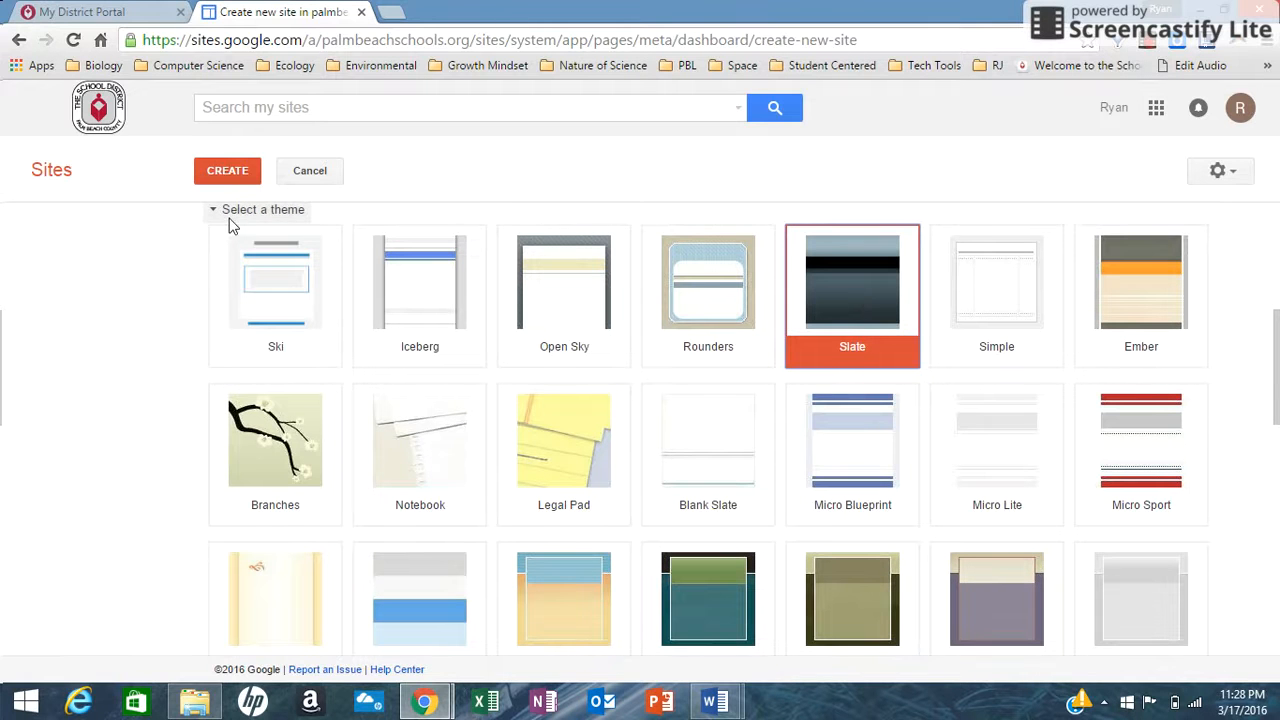
left_click(232, 176)
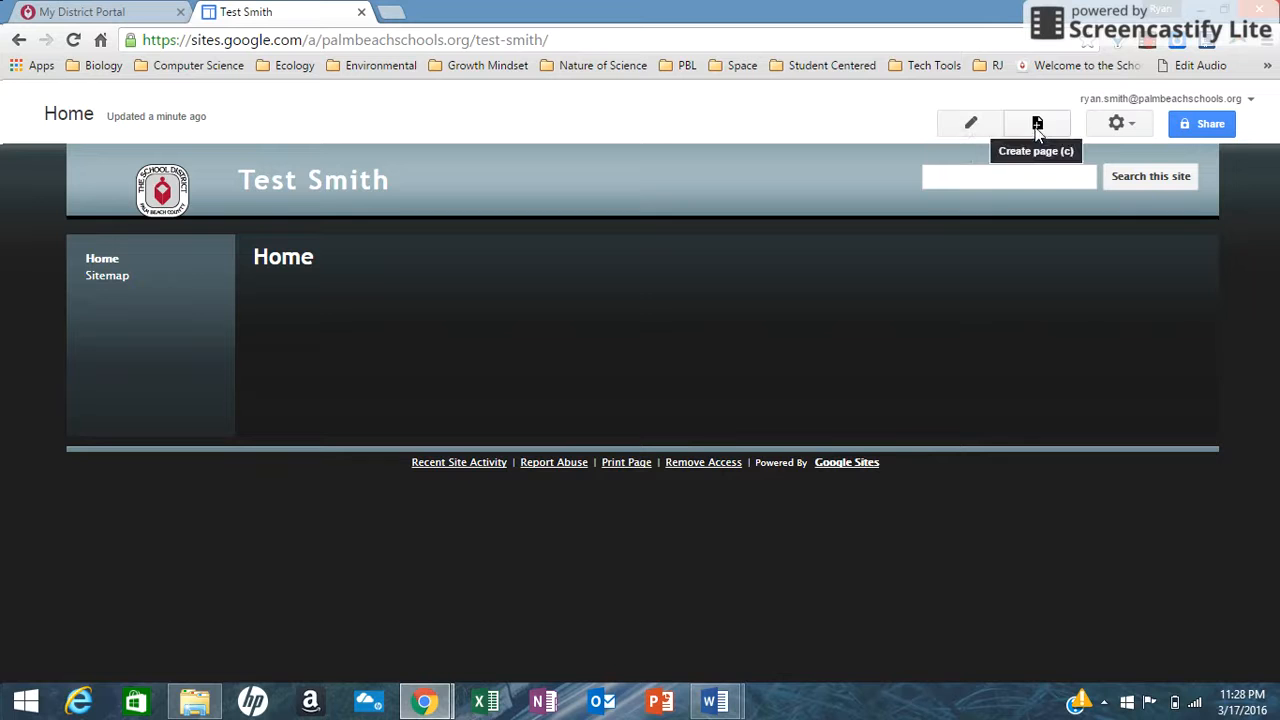
Add the text "Welcome to my page." to the body of the Home page and save it.
left_click(971, 126)
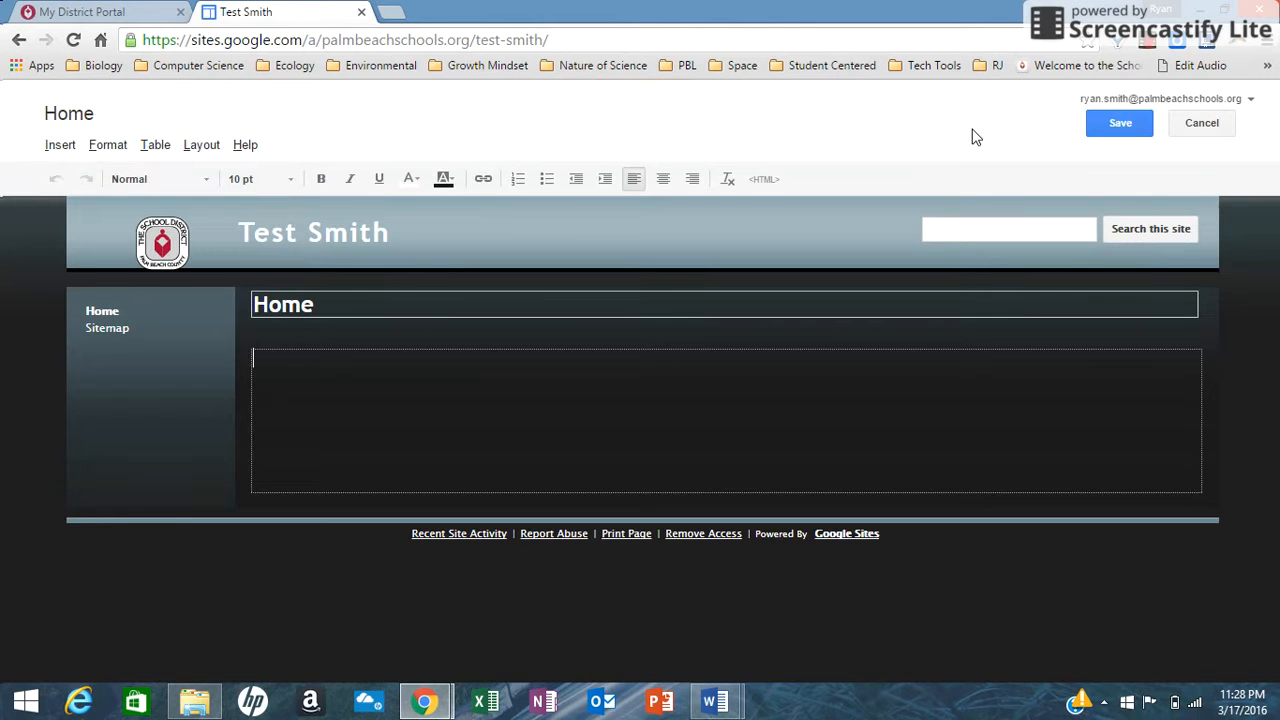
type("Welcome to my pa")
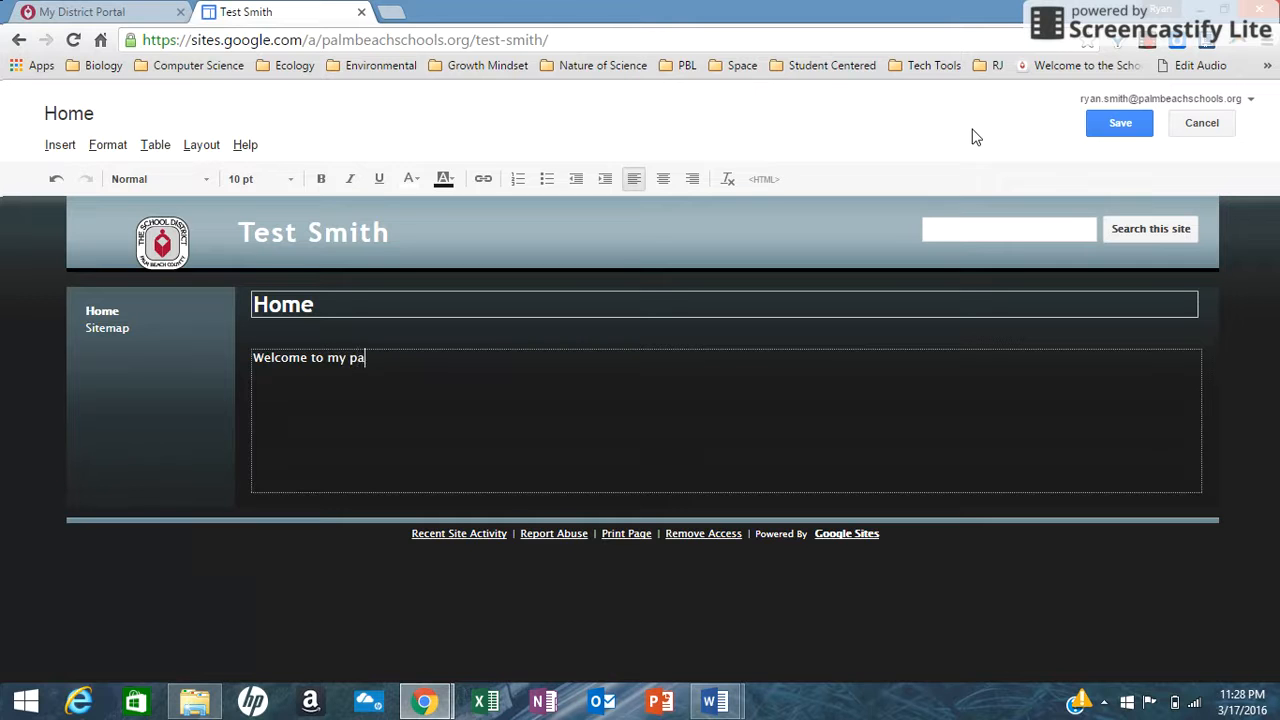
type("ge.")
left_click(1112, 120)
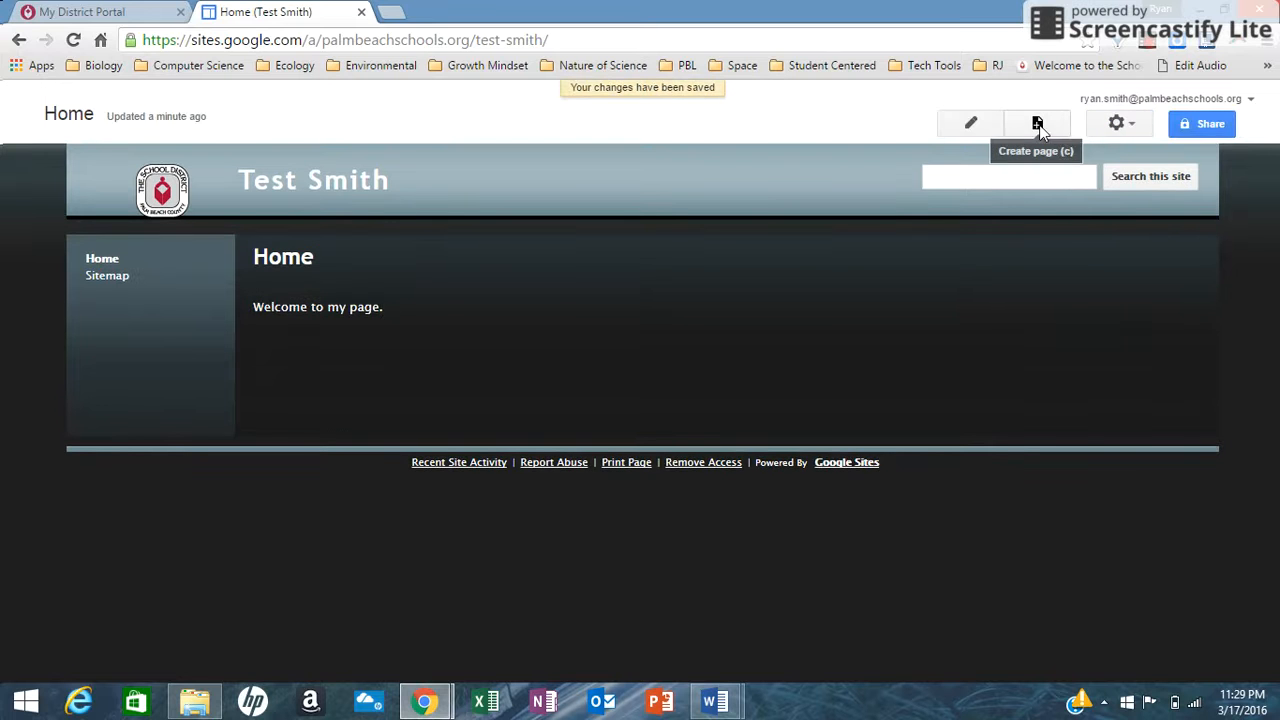
Create a web page named "New Page" under Home and save it.
left_click(1038, 124)
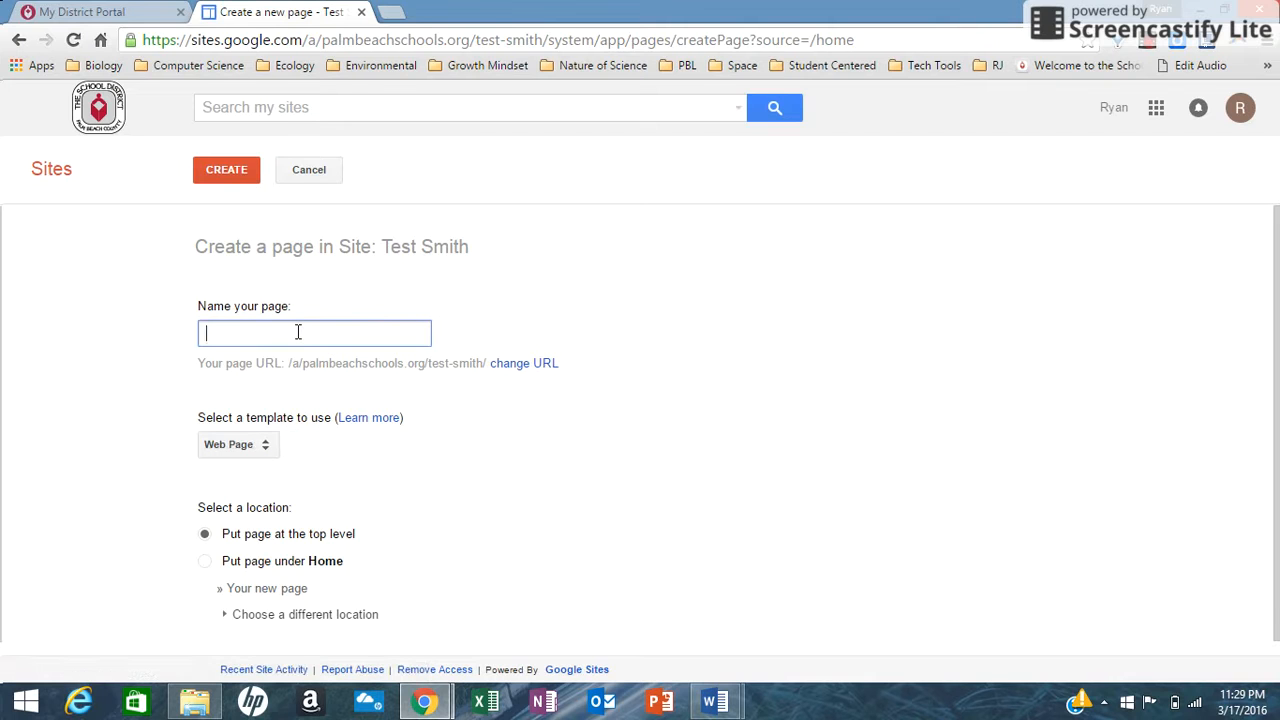
type("New ")
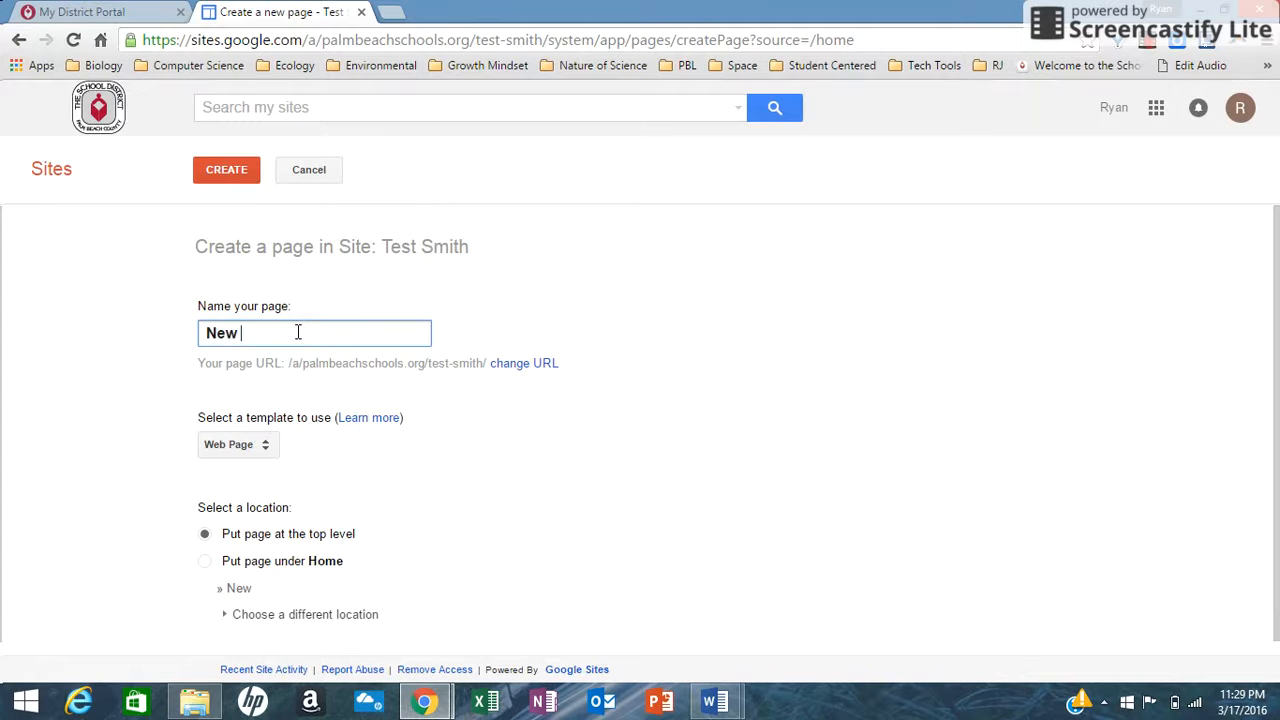
type("Page")
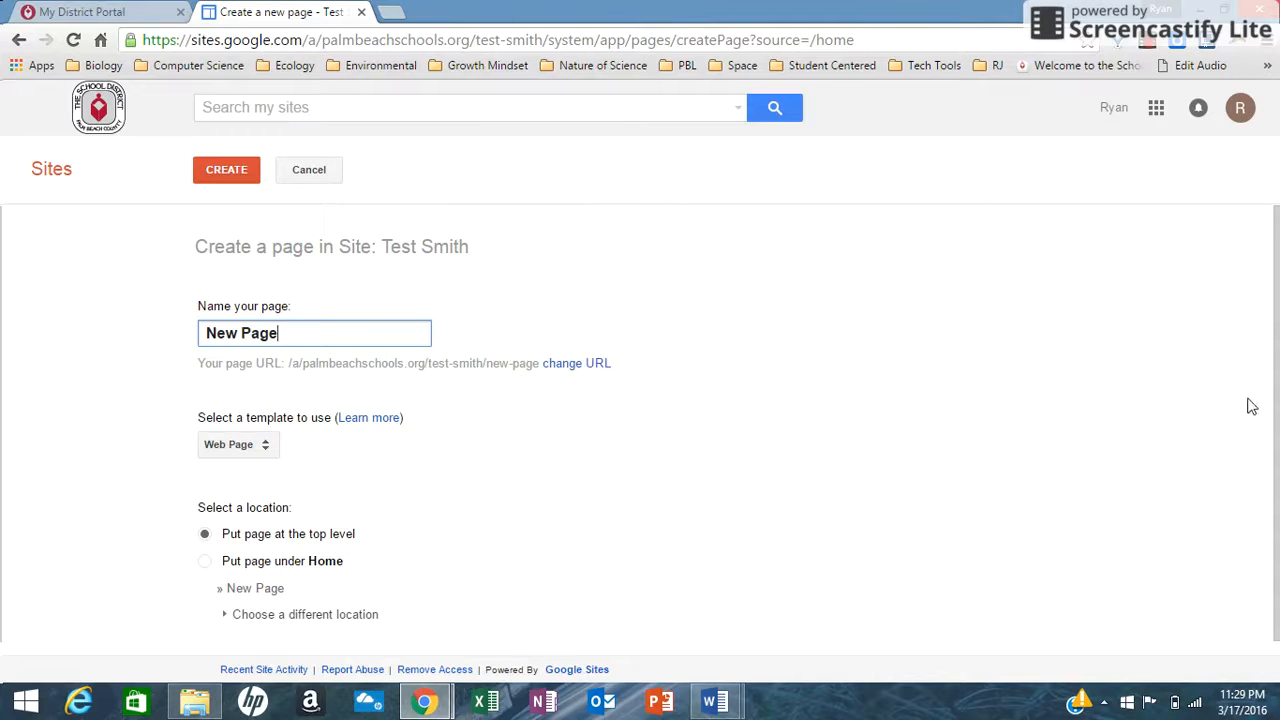
left_click_drag(1275, 416, 1276, 448)
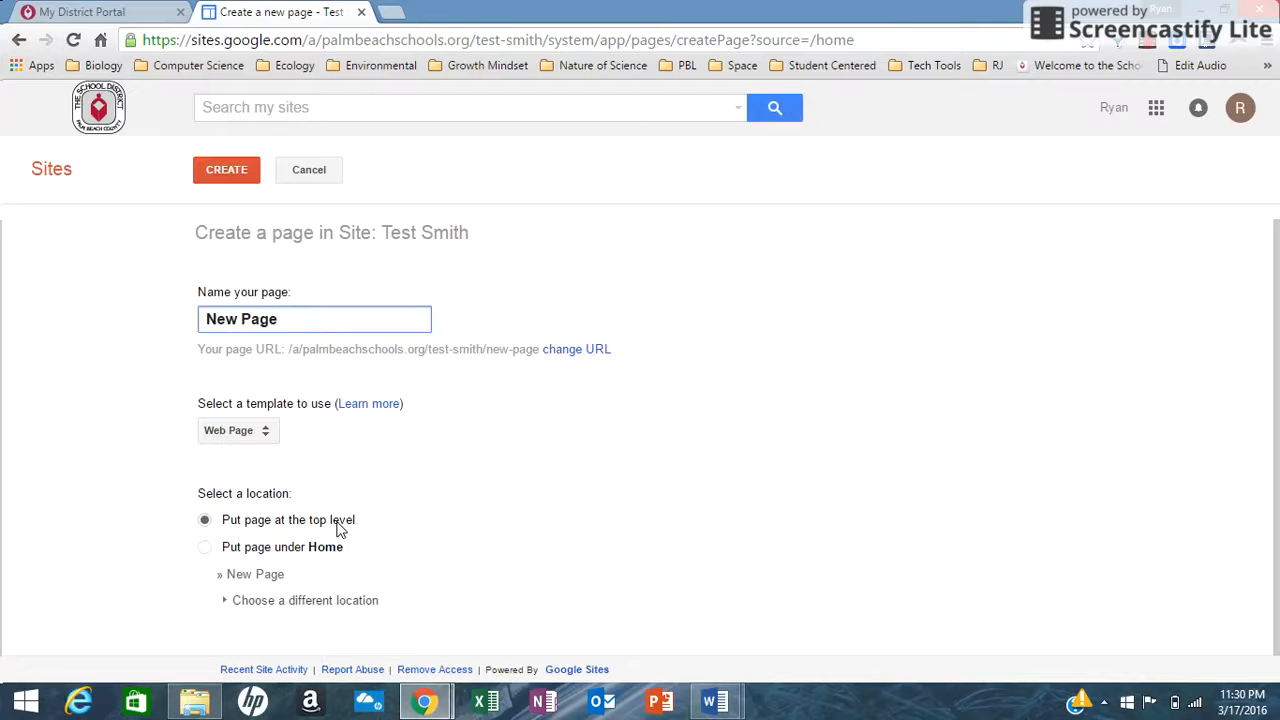
left_click(205, 552)
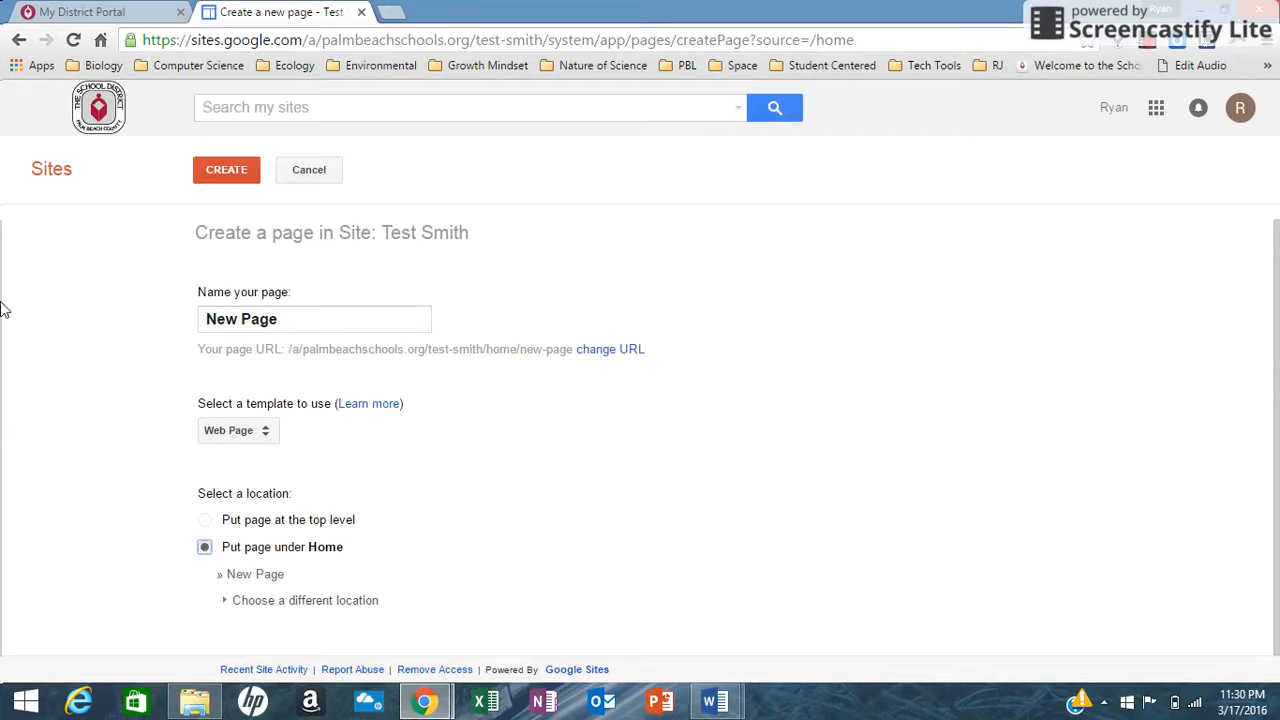
left_click(234, 183)
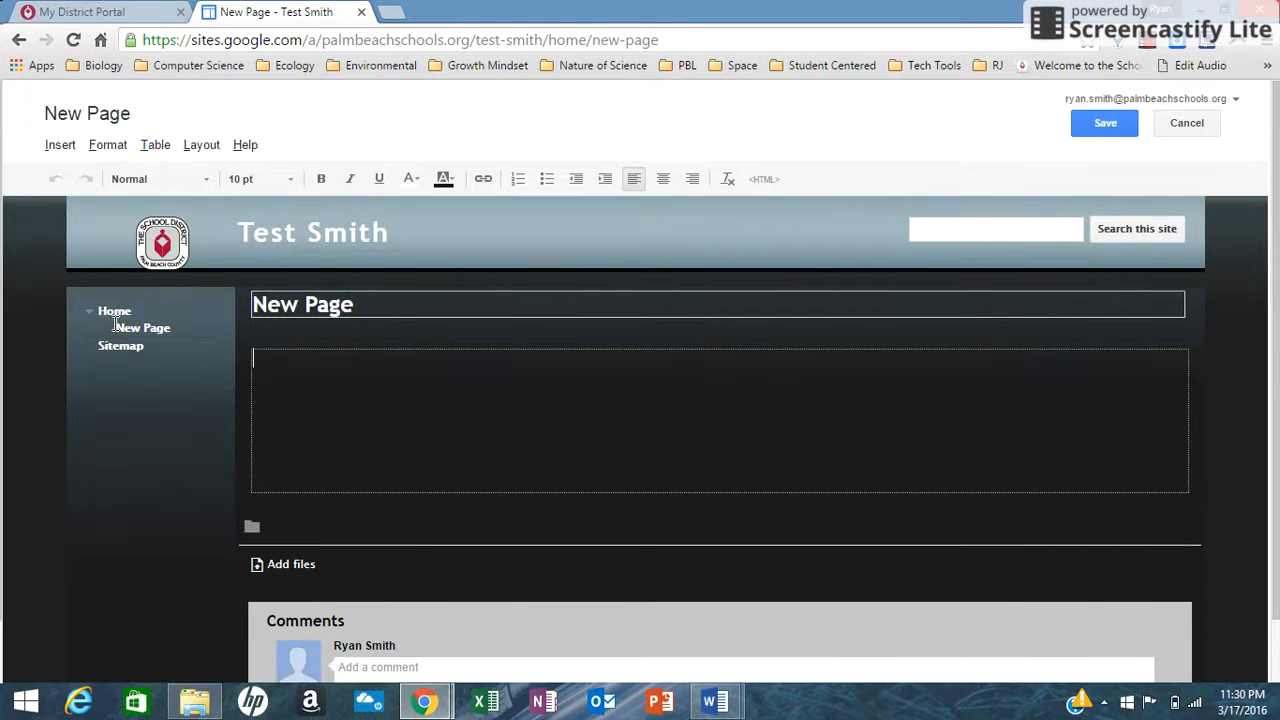
left_click(1105, 122)
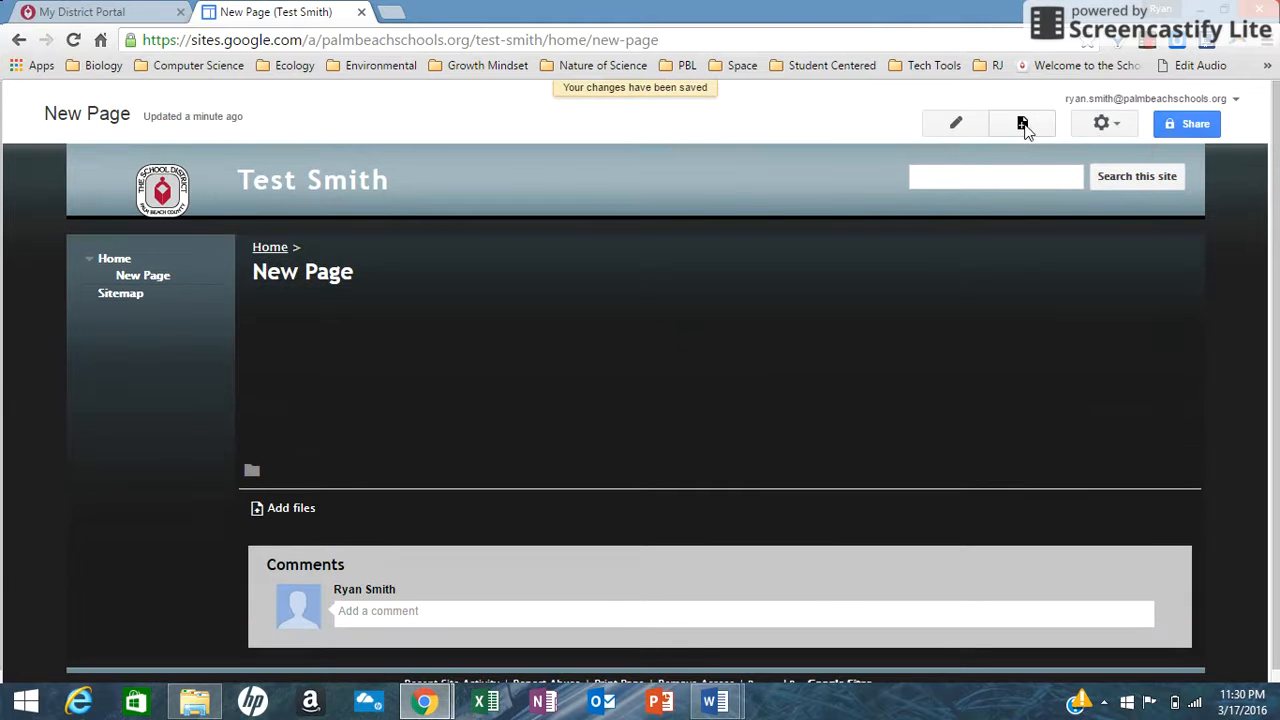
Create a web page named "Second Page" and choose Home as its parent location.
left_click(1022, 124)
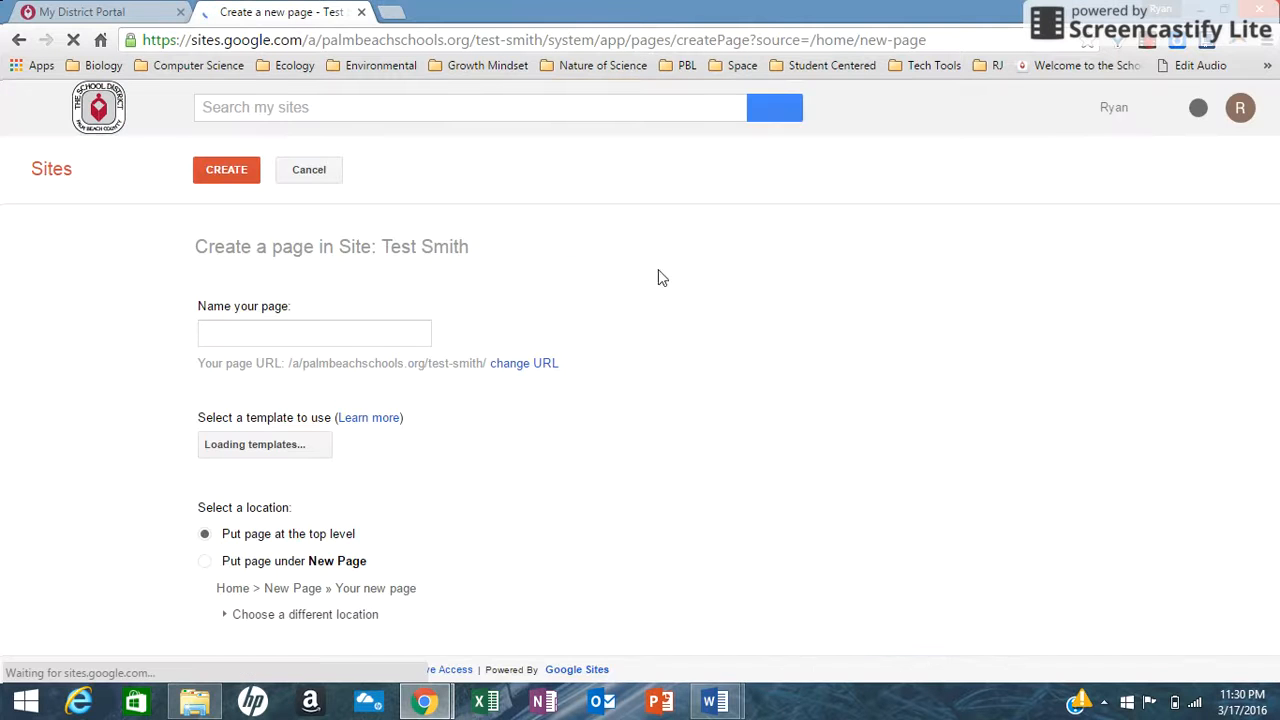
left_click(331, 333)
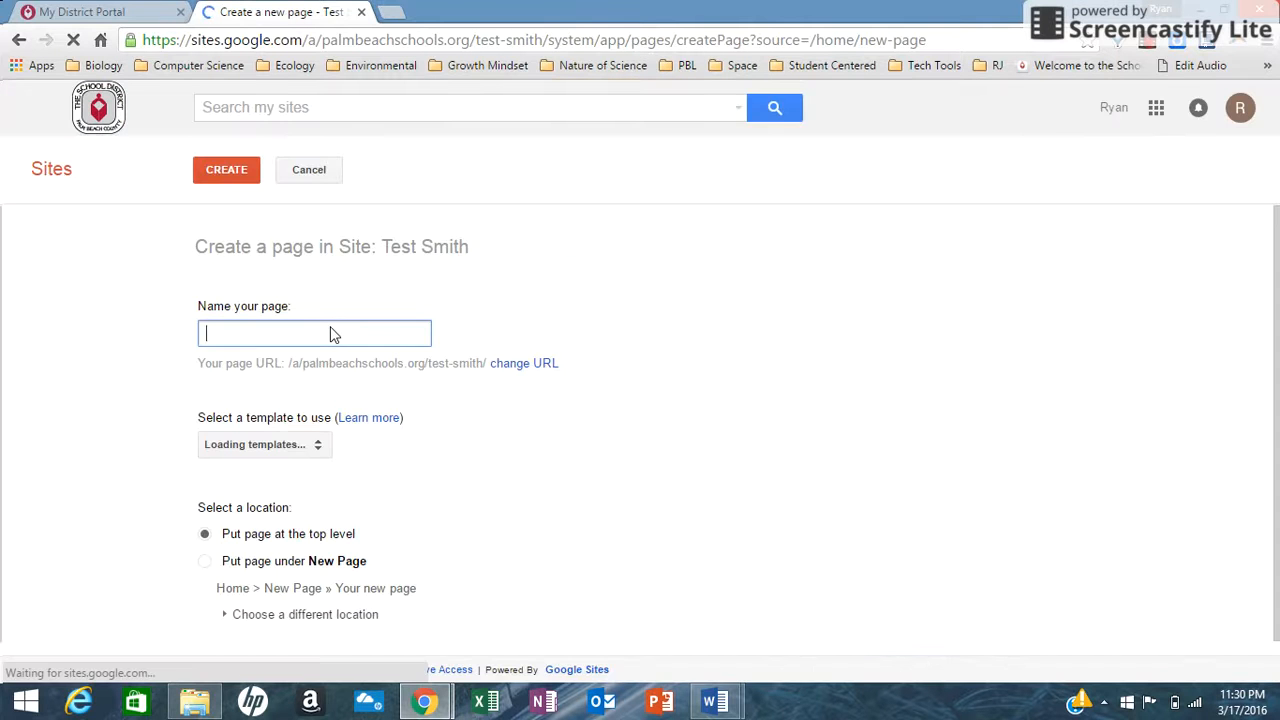
type("Seco")
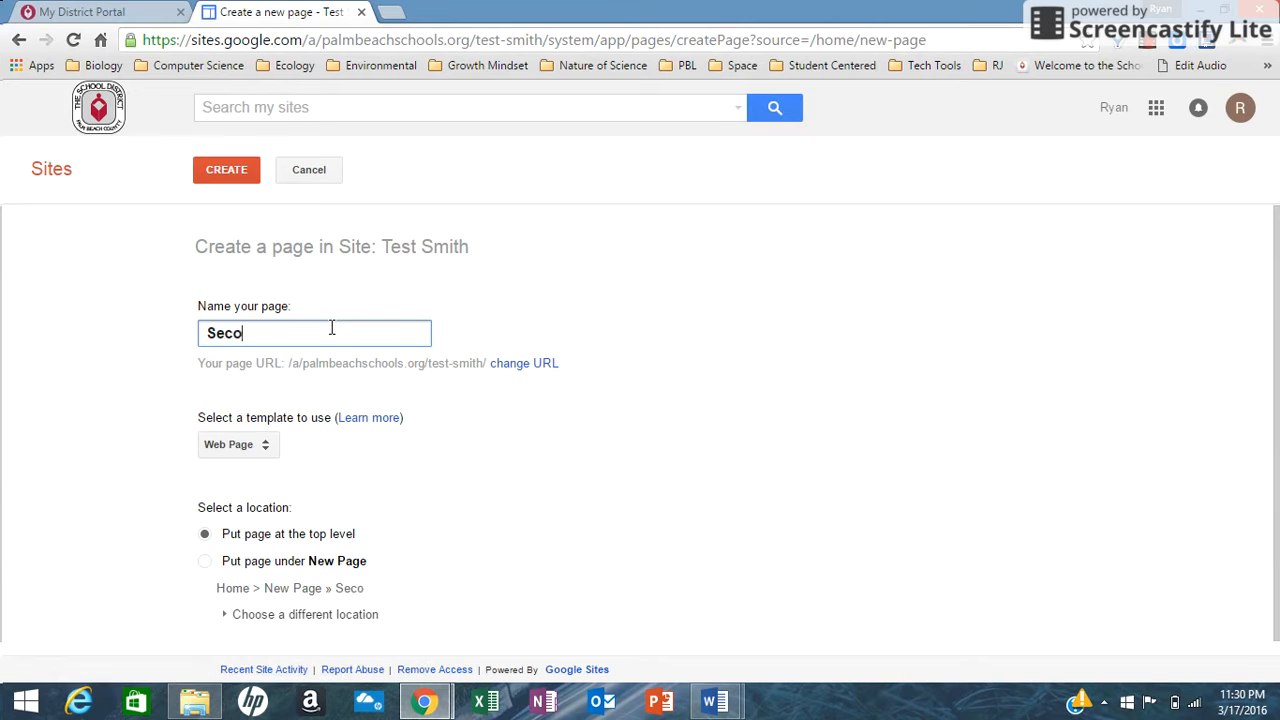
type("nd Page")
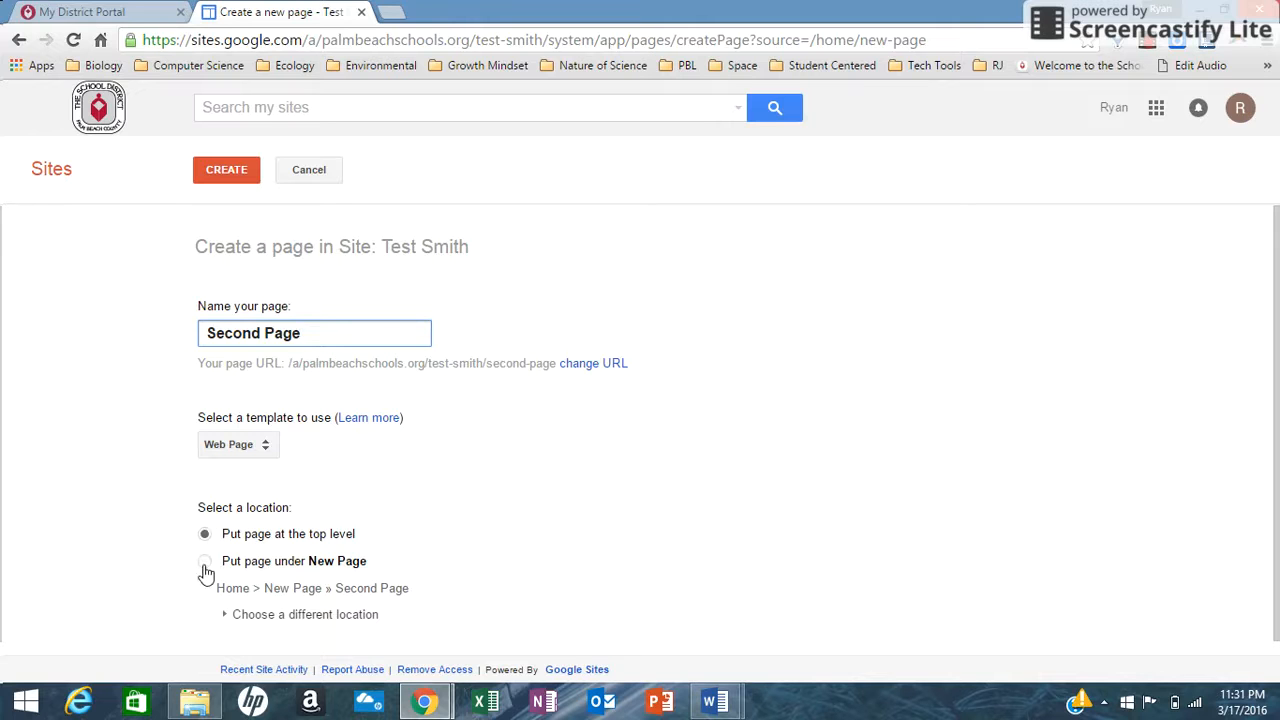
left_click(227, 616)
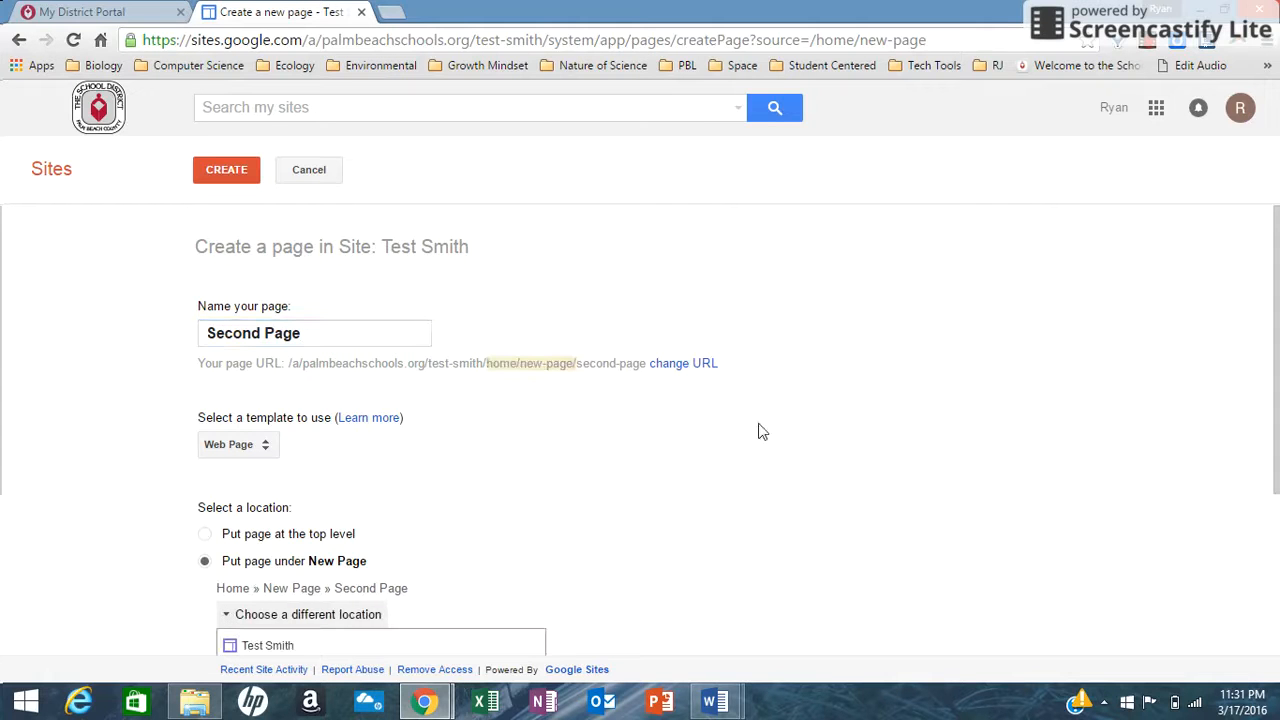
left_click_drag(1278, 357, 1278, 471)
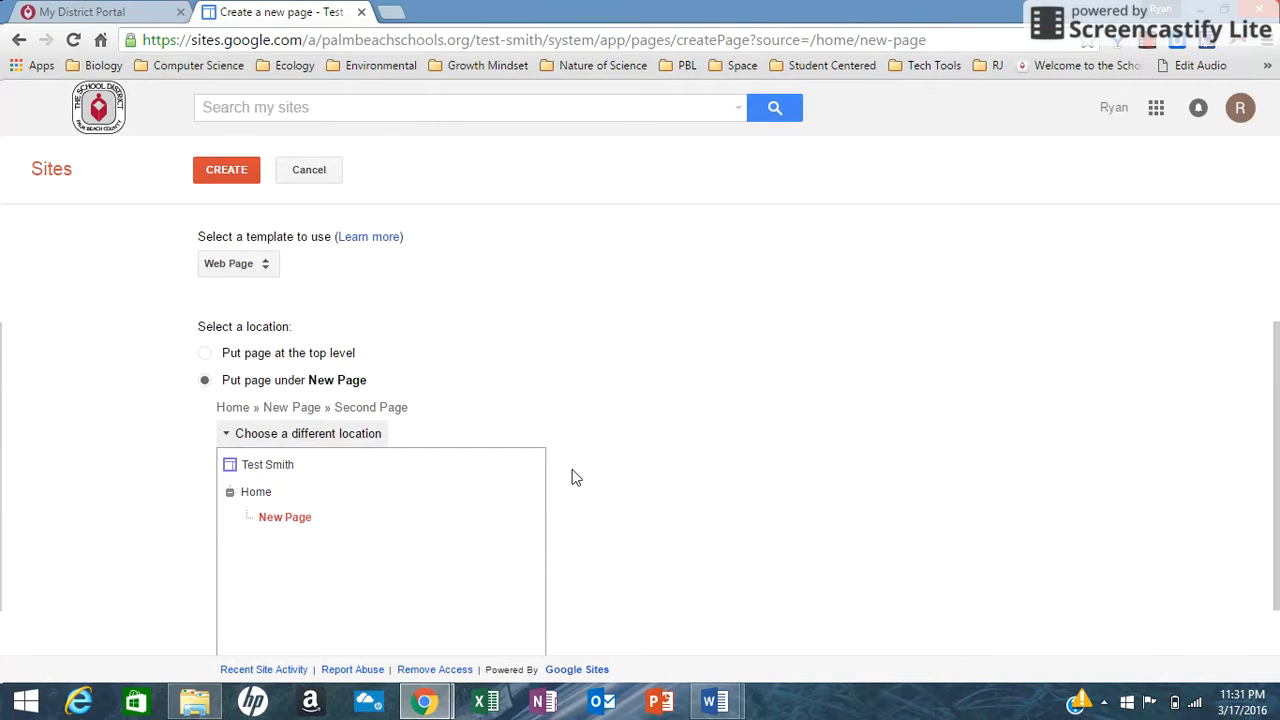
left_click(258, 497)
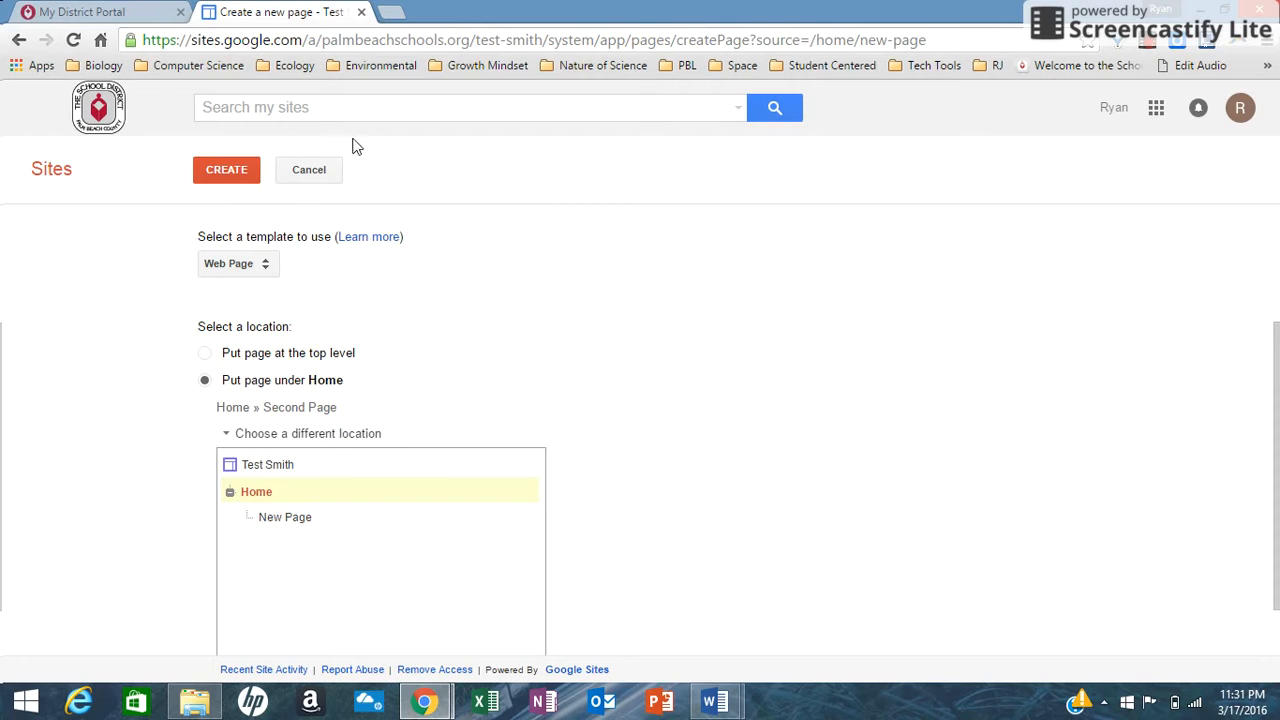
left_click(236, 170)
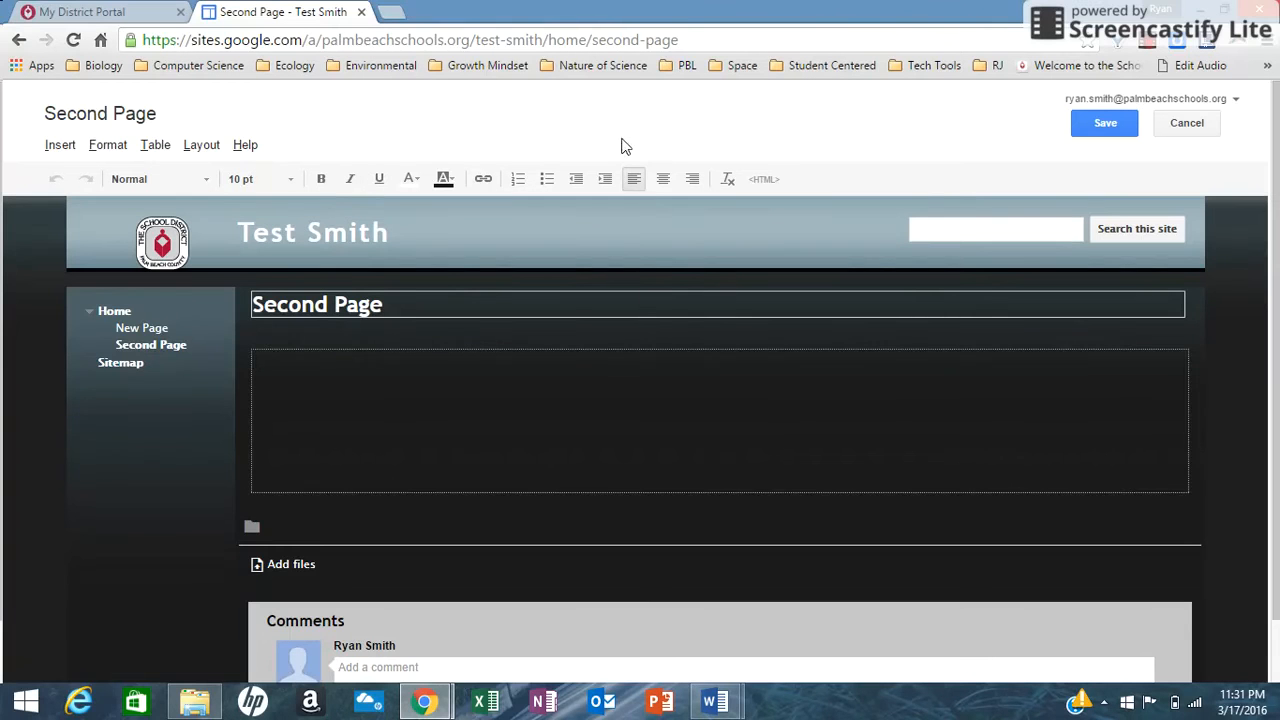
left_click(1145, 45)
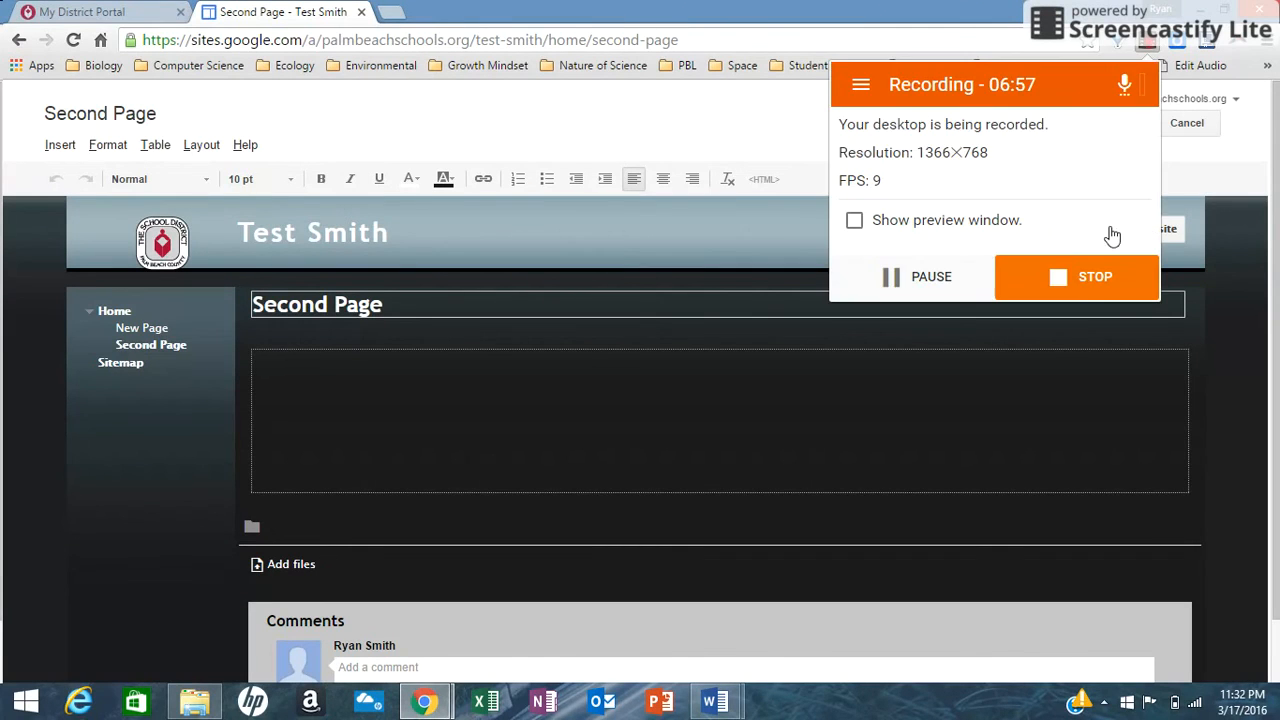